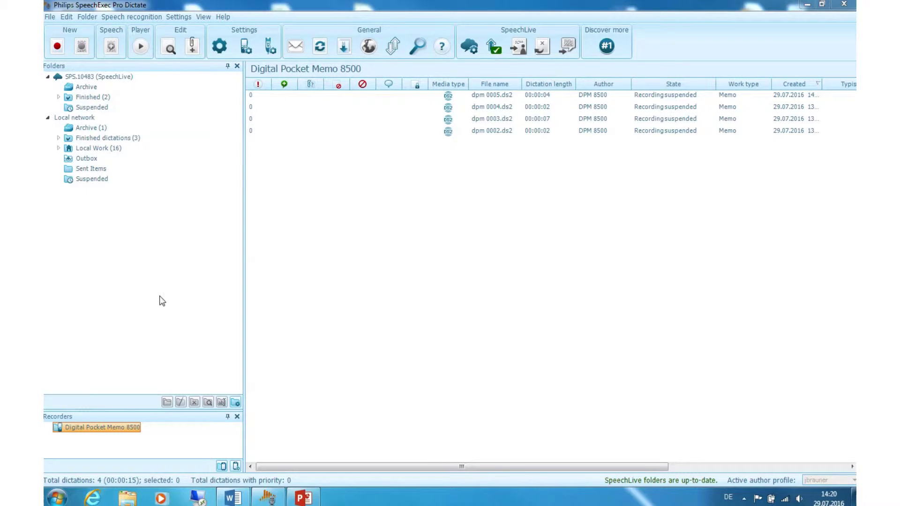
- Select the Digital Pocket Memo 8500 in the Recorders pane
{"action": "left_click", "coordinate": [93, 434]}
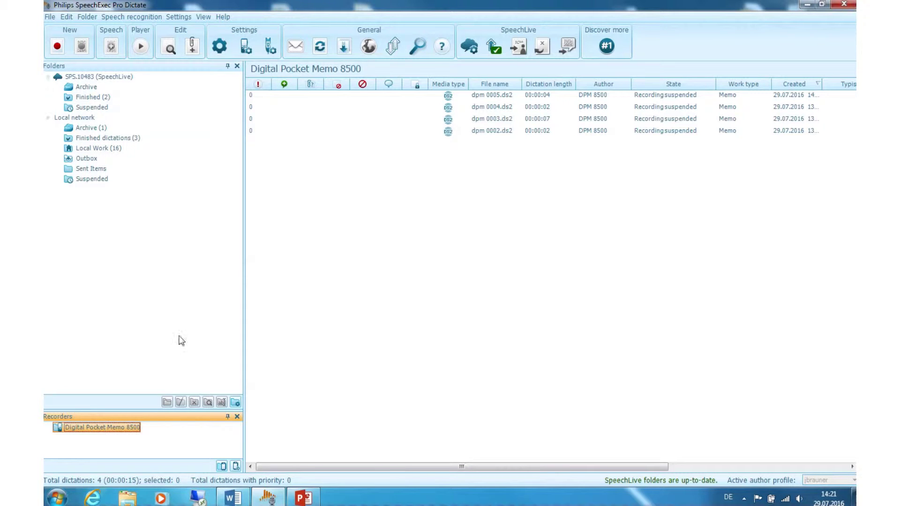
- Open General Settings and show the DPM Configuration Download page with manual download set
{"action": "left_click", "coordinate": [246, 49]}
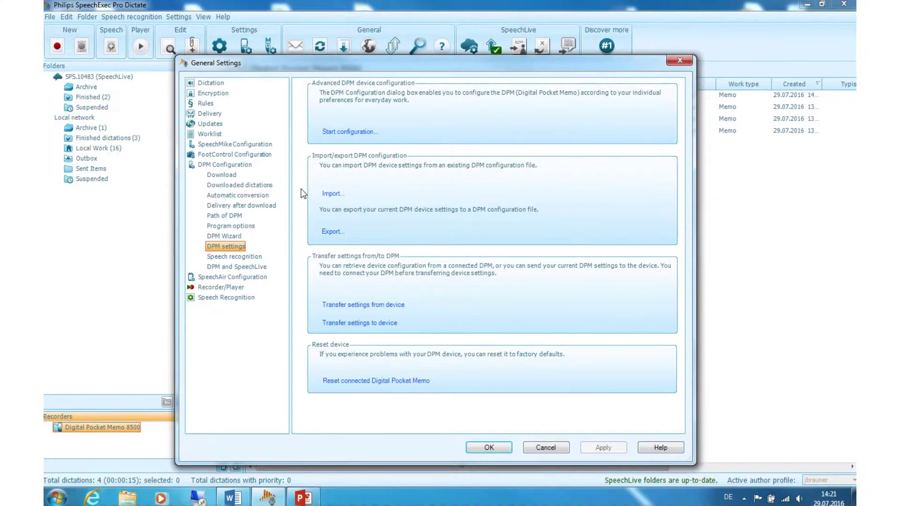
{"action": "left_click", "coordinate": [227, 175]}
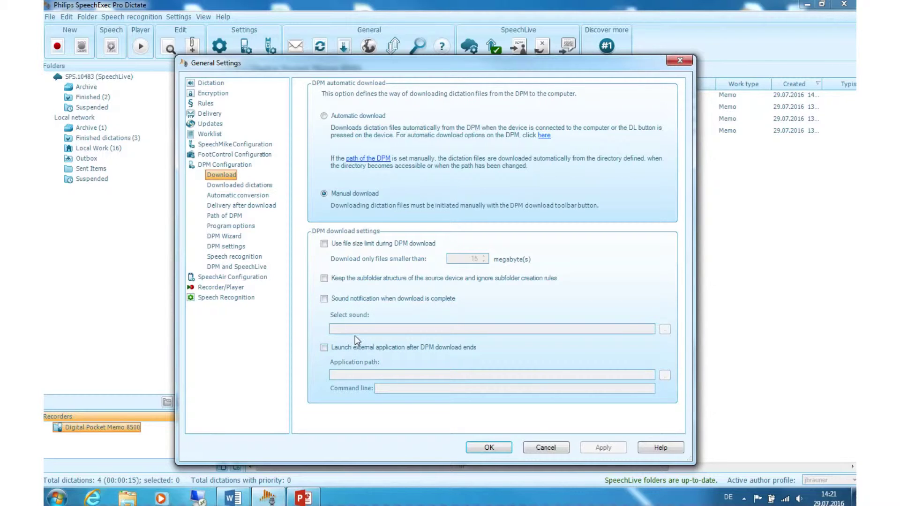
- View the Downloaded dictations page, then the DPM Automatic conversion page
{"action": "left_click", "coordinate": [230, 186]}
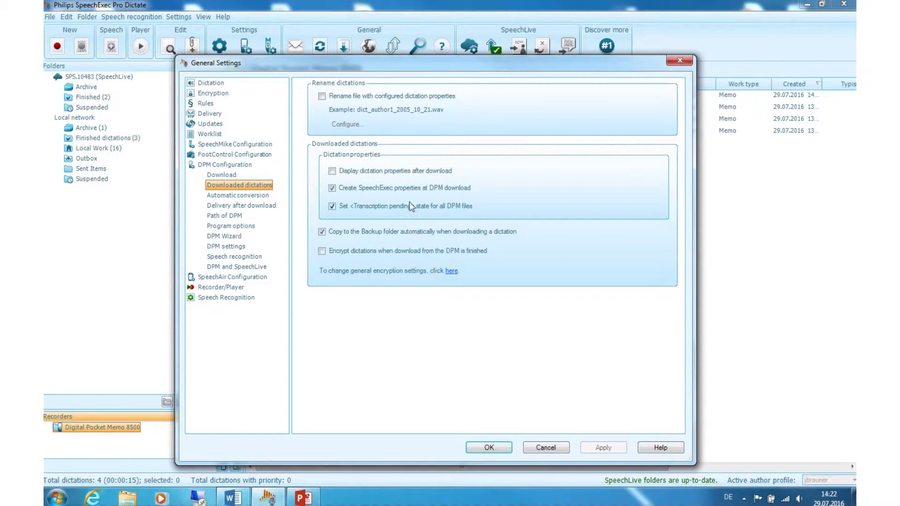
{"action": "left_click", "coordinate": [252, 196]}
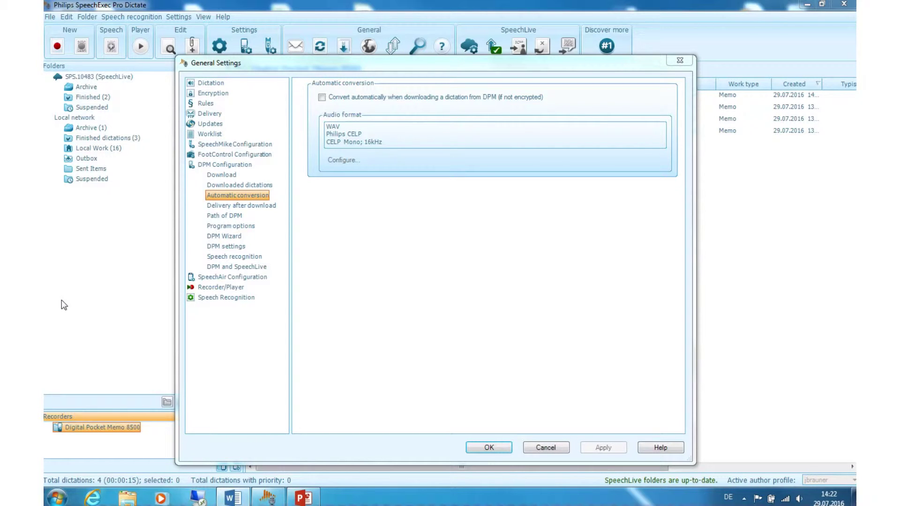
- Review the Delivery after download and Path of DPM pages, ending on Program options
{"action": "left_click", "coordinate": [242, 208]}
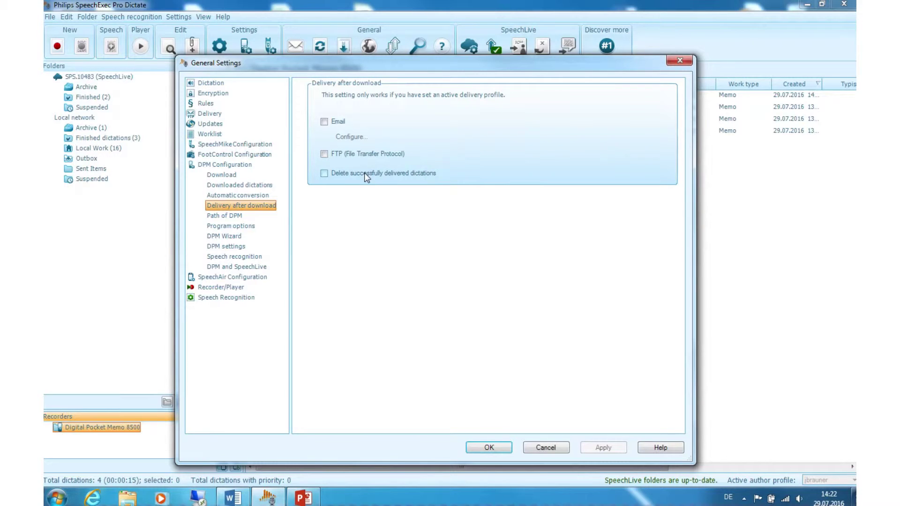
{"action": "left_click", "coordinate": [217, 218]}
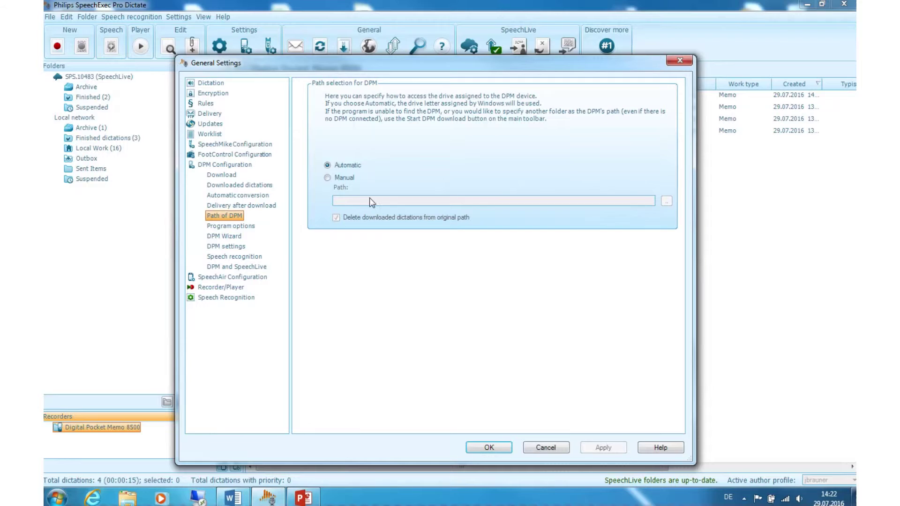
{"action": "left_click", "coordinate": [238, 227]}
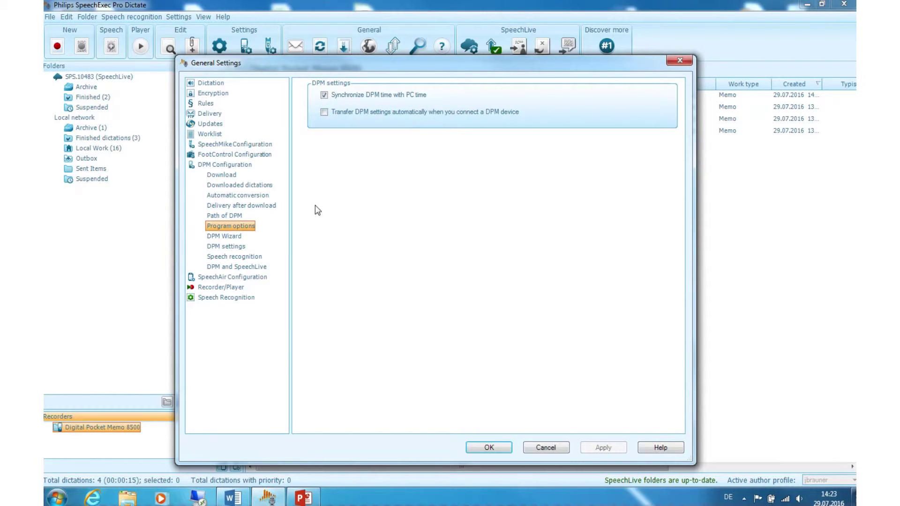
- Launch the recorder wizard from the DPM Wizard page and close it unchanged
{"action": "left_click", "coordinate": [224, 237]}
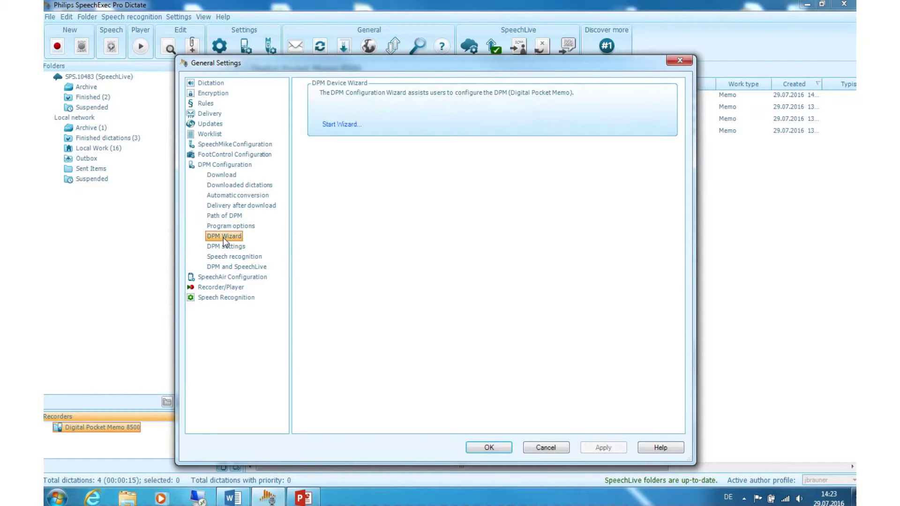
{"action": "left_click", "coordinate": [337, 124]}
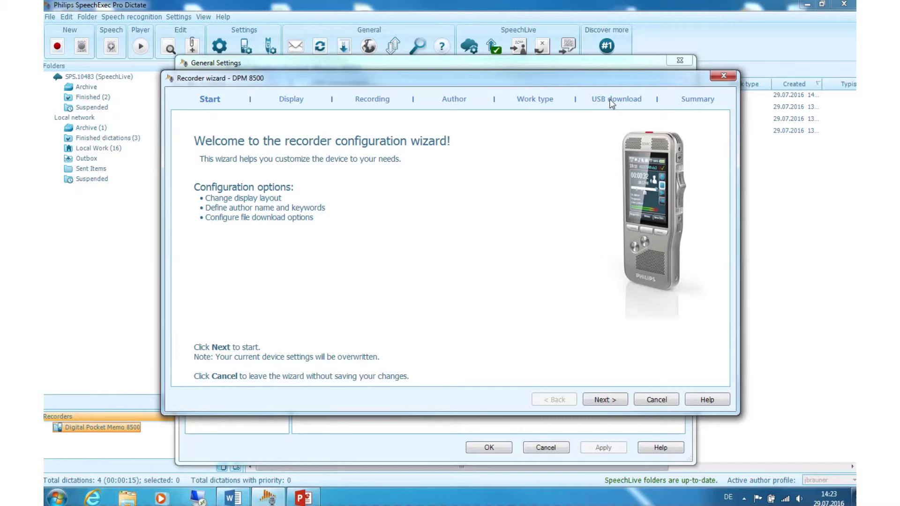
{"action": "left_click", "coordinate": [723, 76]}
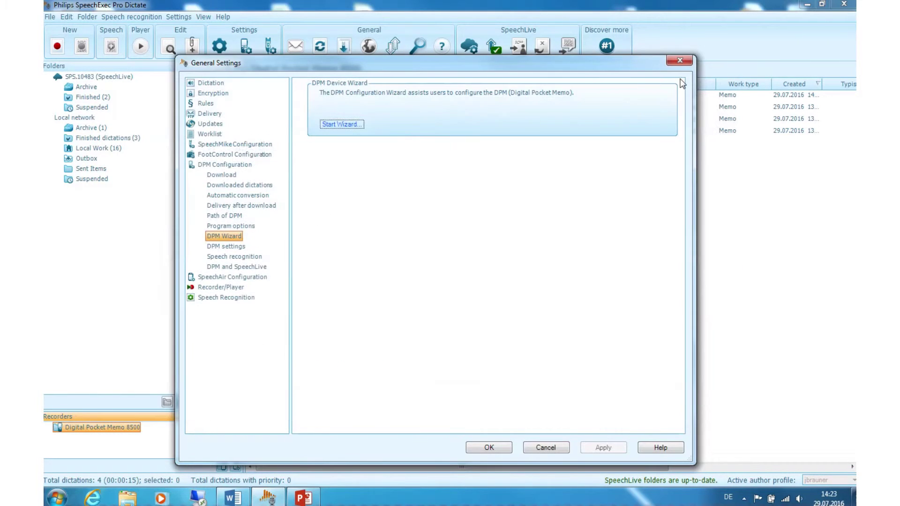
- Open the DPM 8500 recorder configuration from the DPM settings page, then close it
{"action": "left_click", "coordinate": [225, 248]}
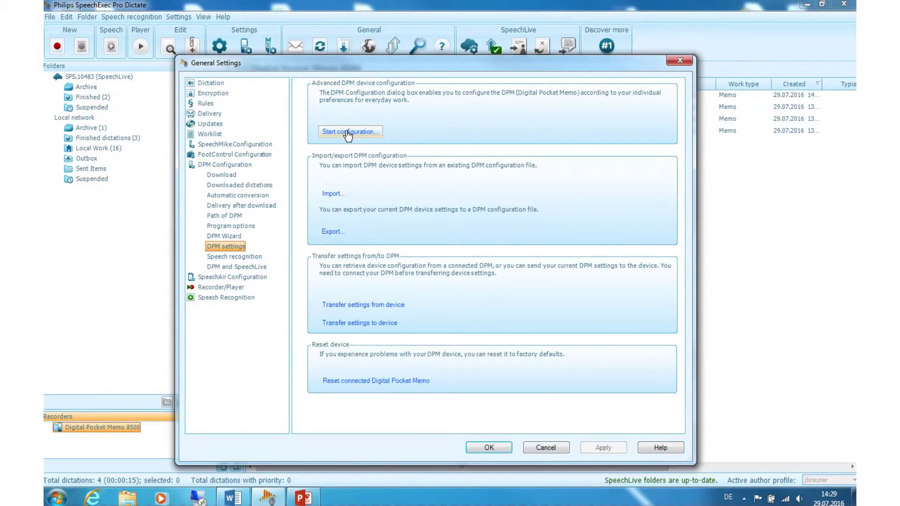
{"action": "left_click", "coordinate": [347, 133]}
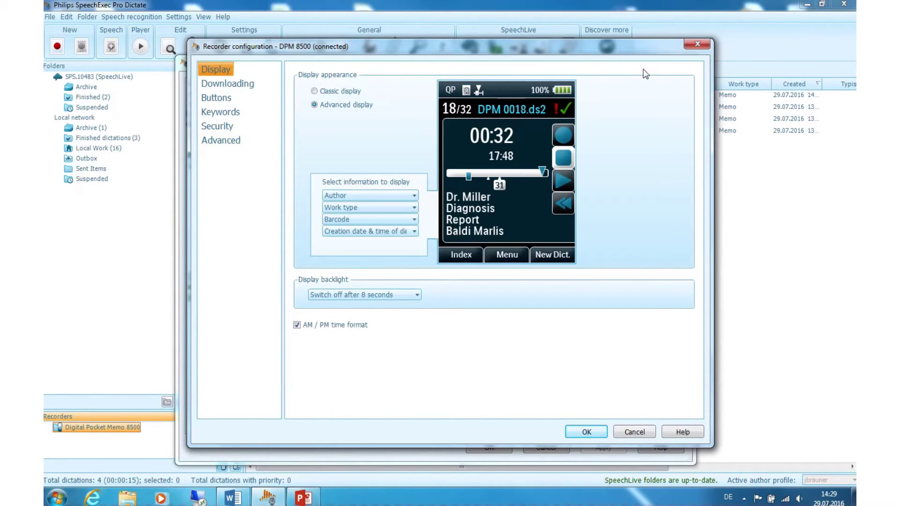
{"action": "left_click", "coordinate": [697, 44]}
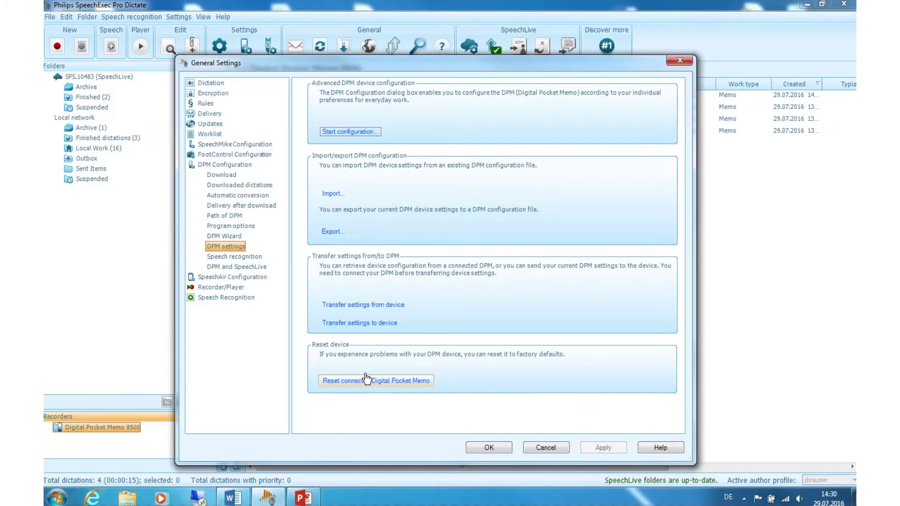
- Review Speech recognition, then list the download-location choices on the DPM and SpeechLive page
{"action": "left_click", "coordinate": [249, 258]}
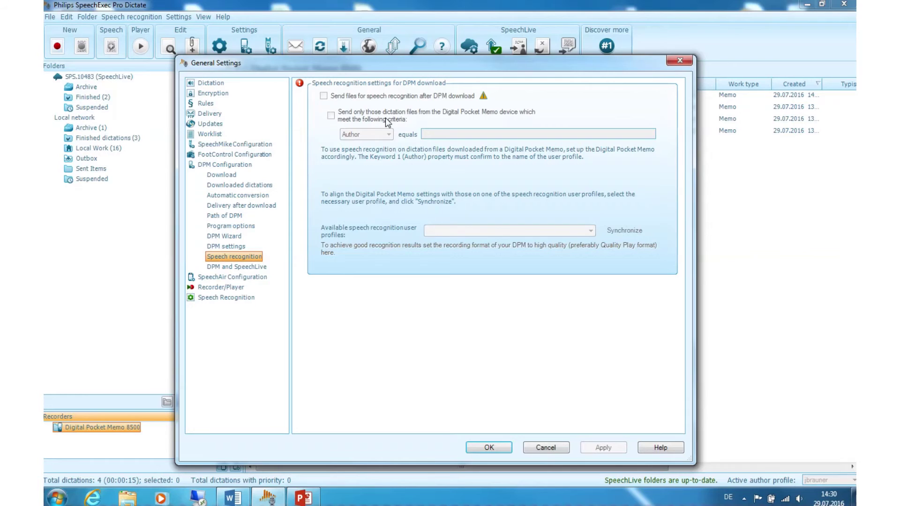
{"action": "left_click", "coordinate": [248, 268]}
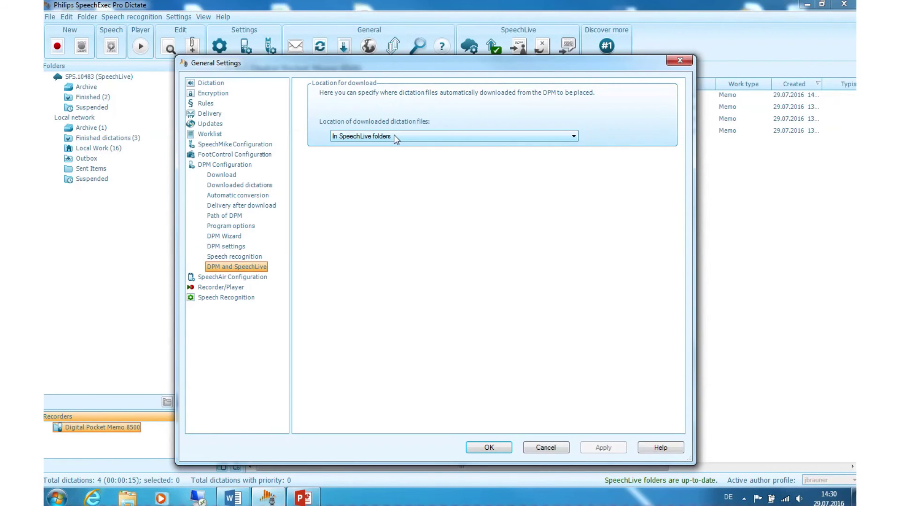
{"action": "left_click", "coordinate": [394, 135]}
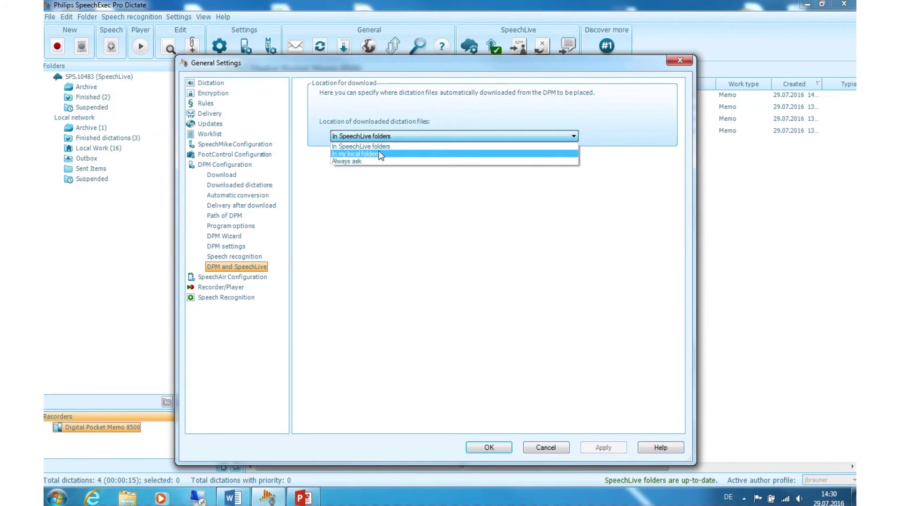